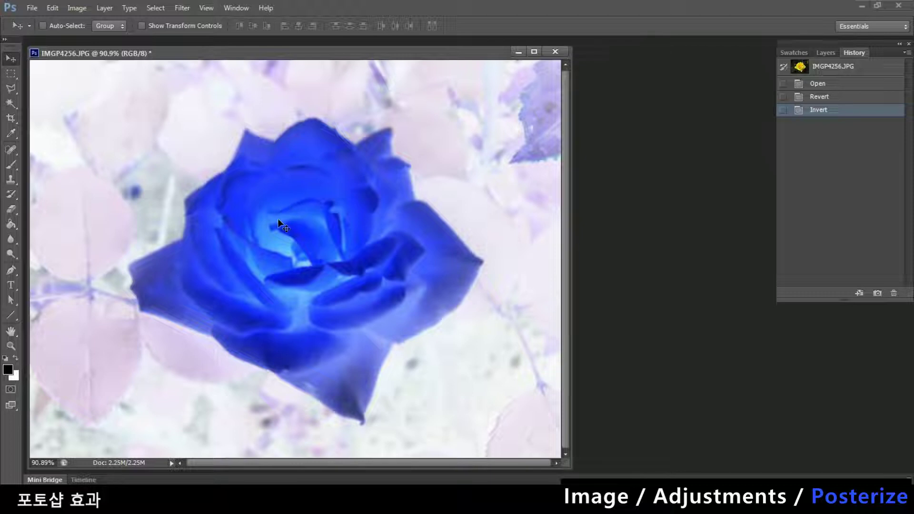
Step: Step back two history states to the image as originally opened
key(ctrl+alt+z)
key(ctrl+alt+z)
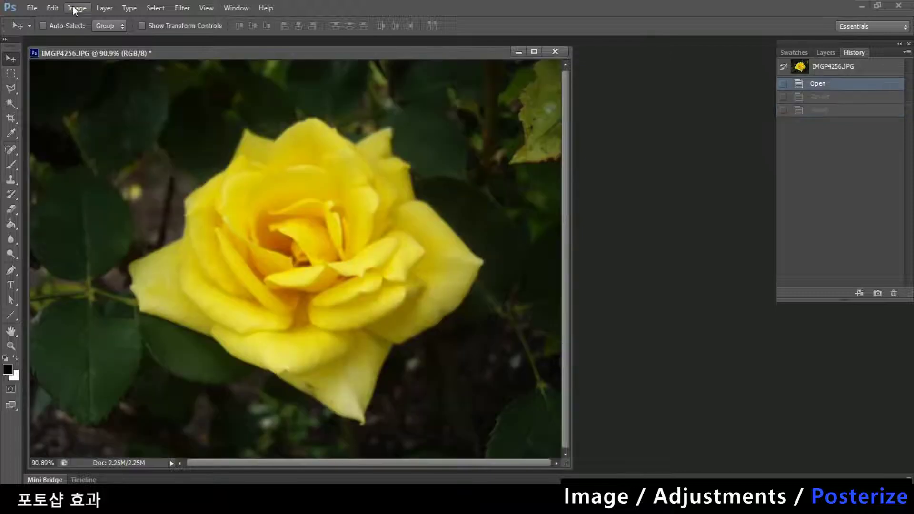
Step: Start a Posterize adjustment on the rose photo, preview higher levels such as 33, and reduce the levels to 2
click(74, 9)
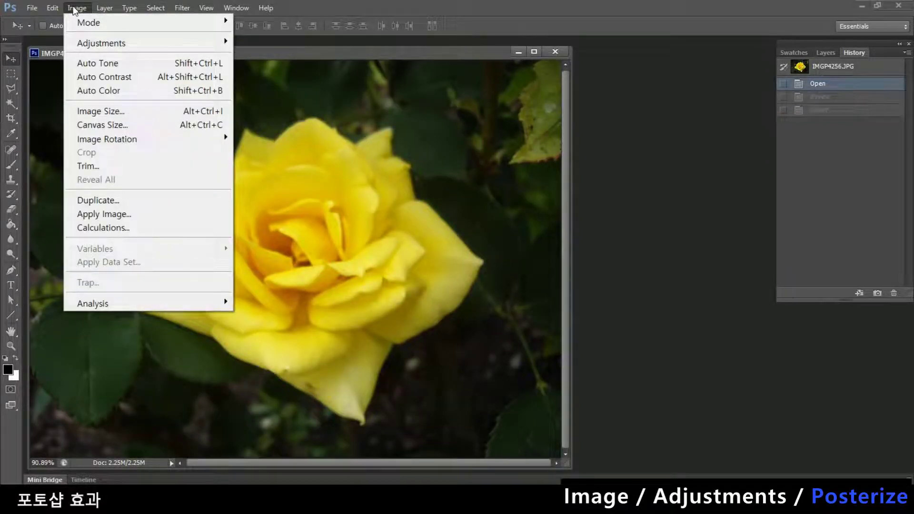
mouse_move(107, 136)
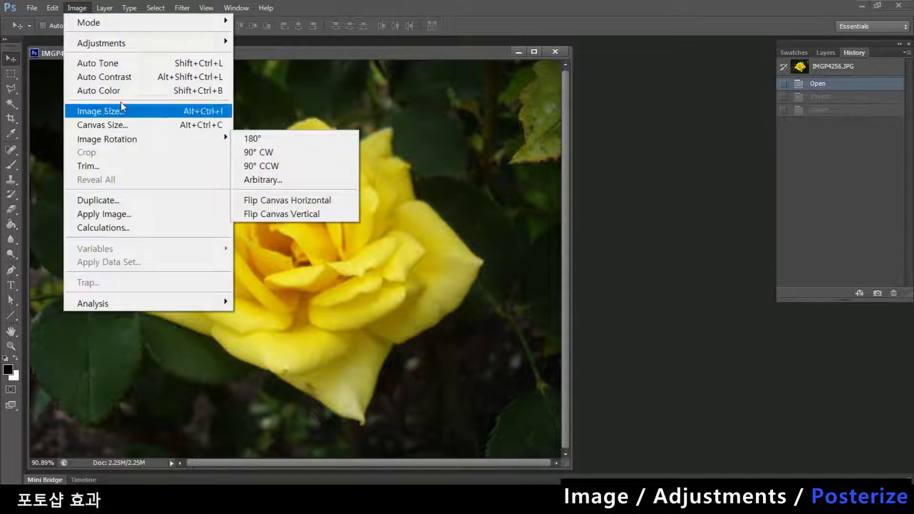
mouse_move(133, 43)
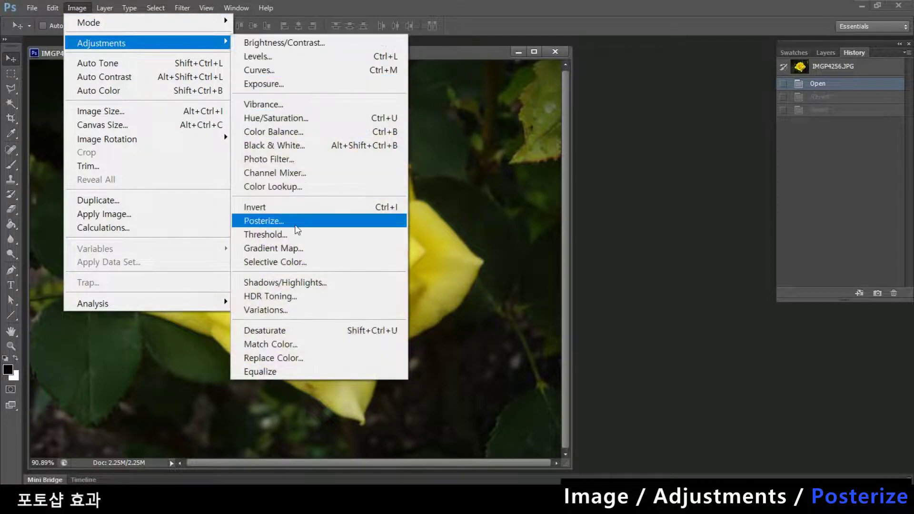
click(298, 229)
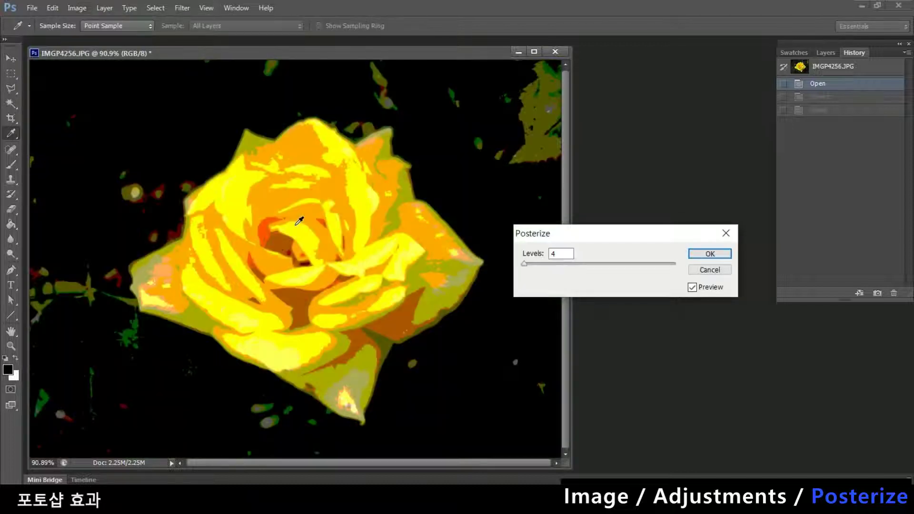
drag(619, 236, 687, 316)
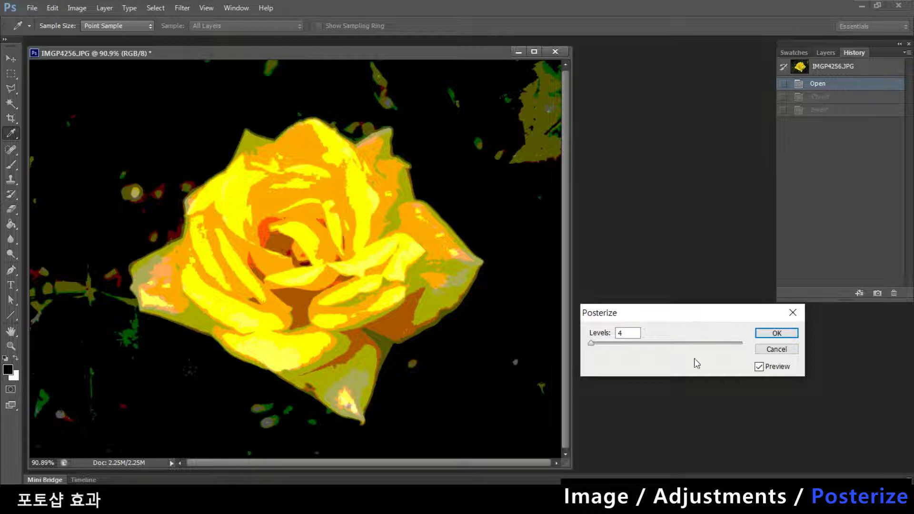
click(608, 345)
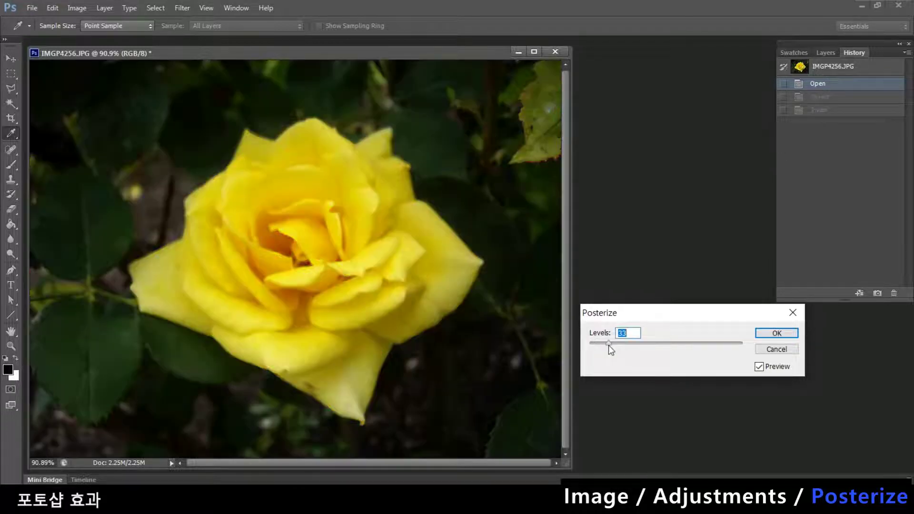
click(670, 345)
click(642, 344)
drag(594, 347, 578, 353)
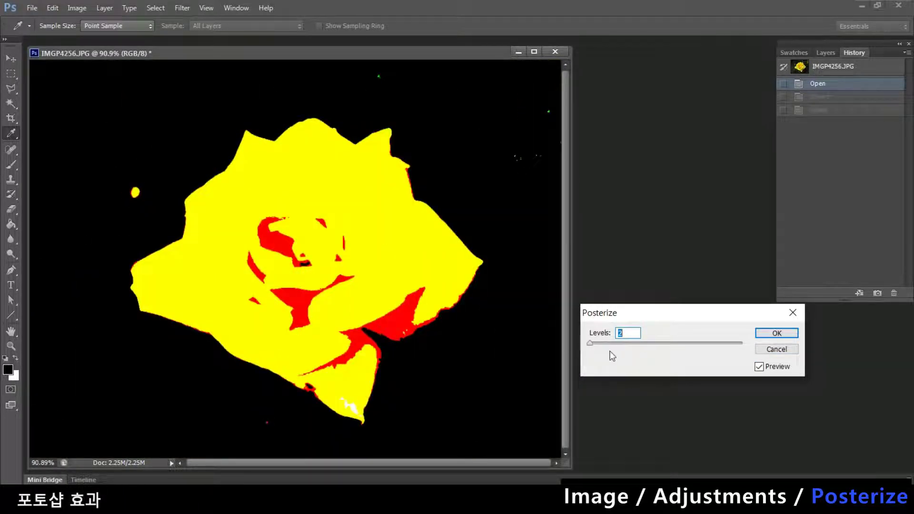
Step: Raise the Posterize levels one at a time past 16 to preview finer tonal steps
key(Up)
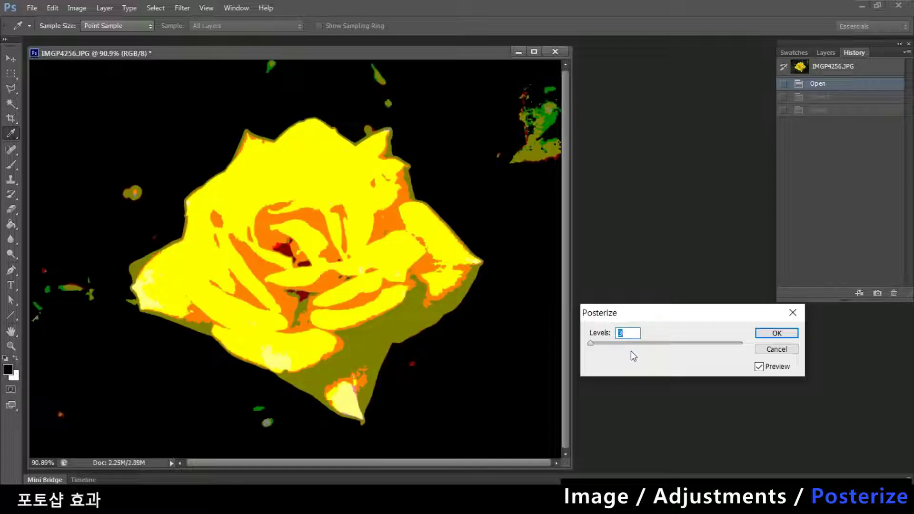
key(Up)
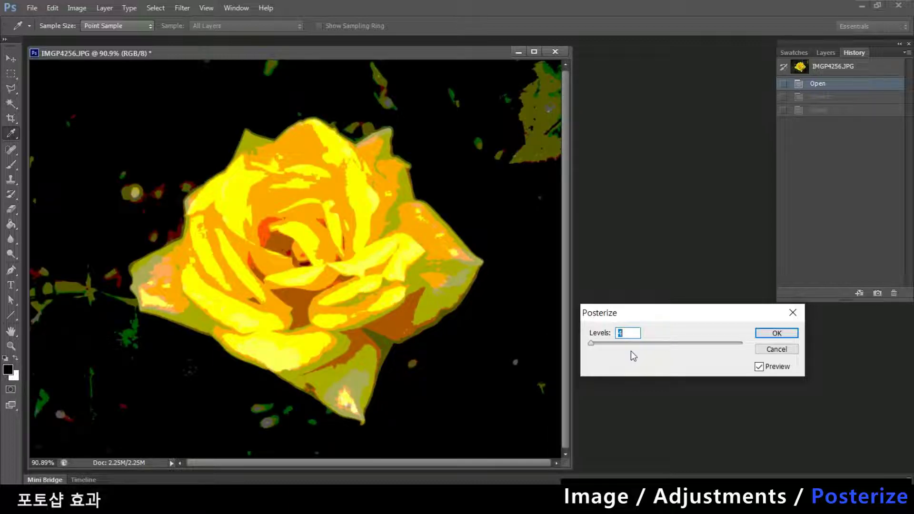
key(Up)
key(Up)
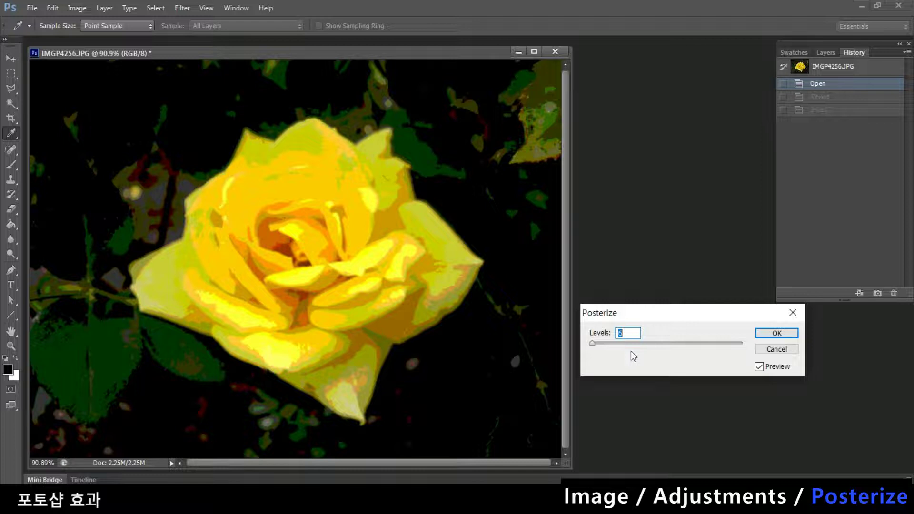
key(Up)
key(Up)
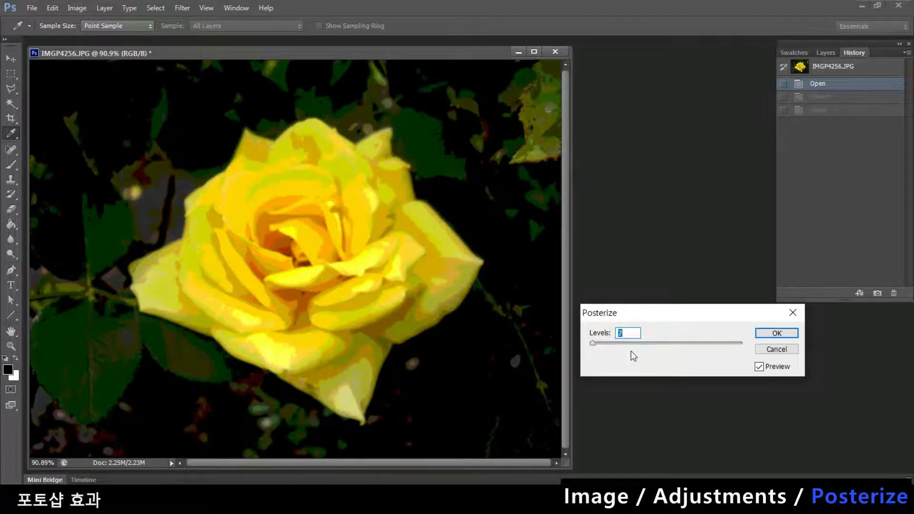
key(Up)
key(Up)
key(Up)
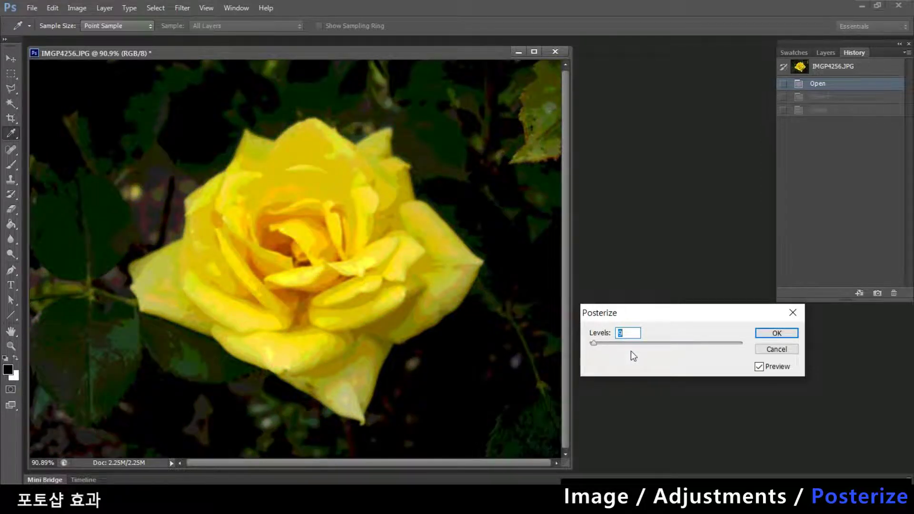
key(Up)
key(Up)
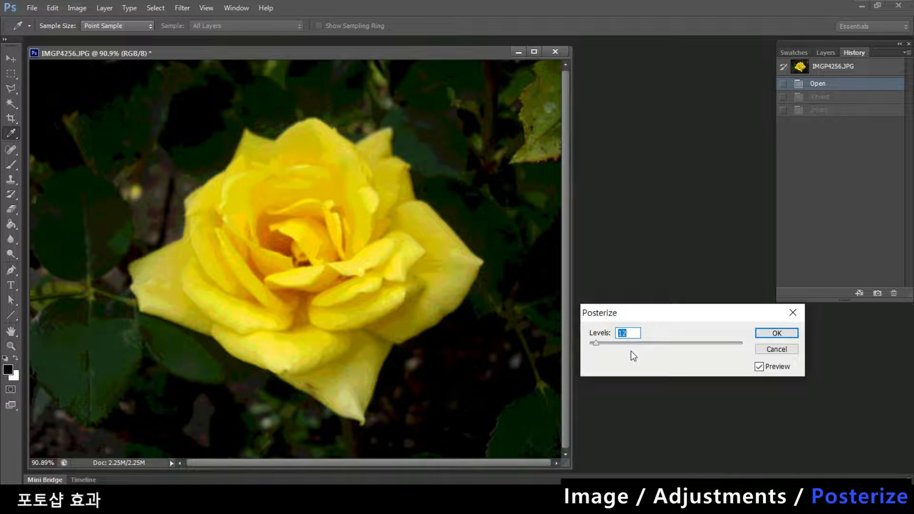
key(Up)
key(Up)
key(Up)
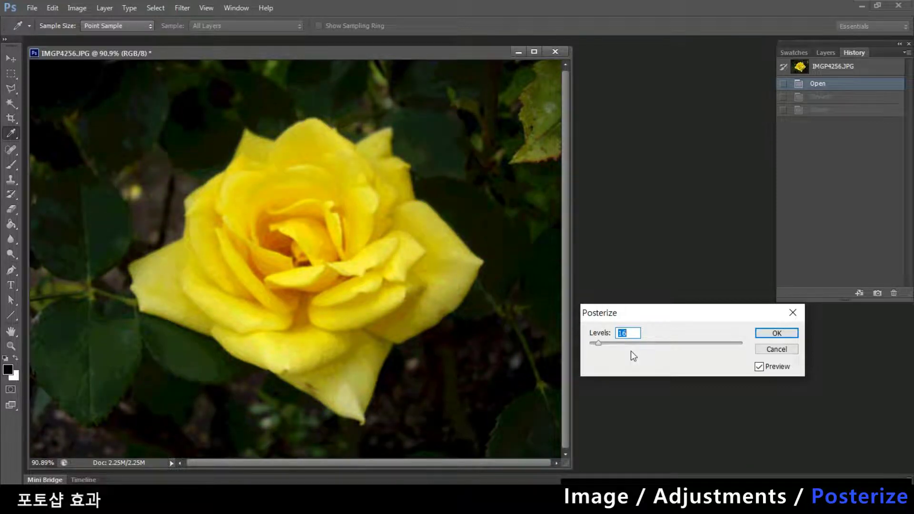
key(Up)
key(Up)
key(Up)
Step: Lower the Posterize levels one at a time down to 4 to preview coarser tonal steps
key(Down)
key(Down)
key(Down)
key(Down)
key(Down)
key(Down)
key(Down)
key(Down)
key(Down)
key(Down)
key(Down)
key(Down)
key(Down)
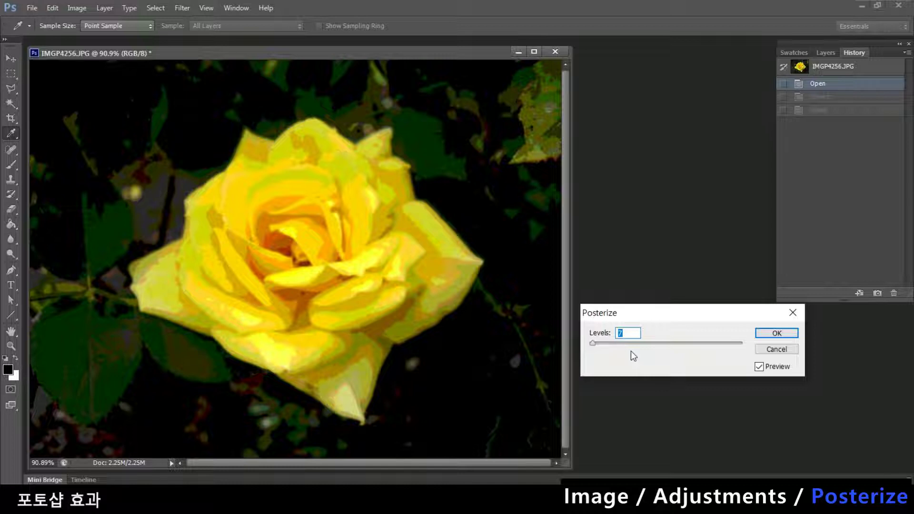
key(Down)
key(Down)
key(Down)
key(Down)
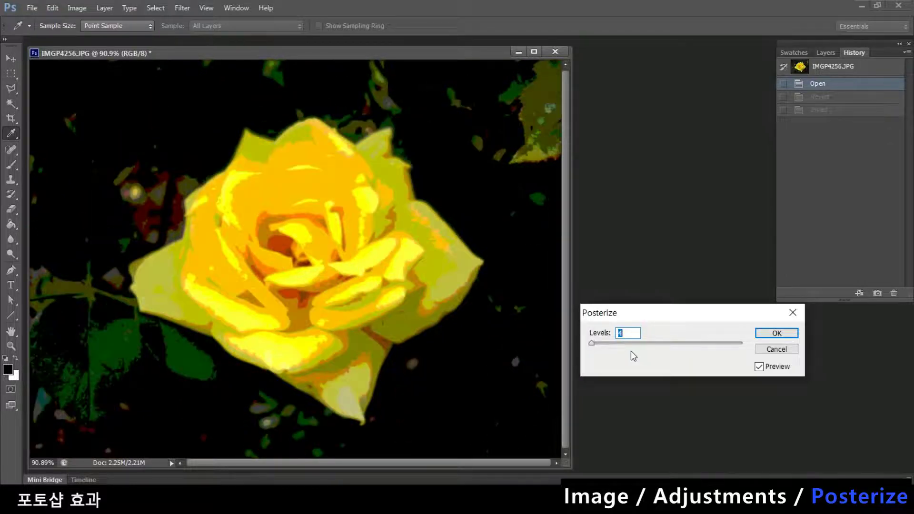
key(Down)
Step: Set the Posterize levels to 7 and apply the adjustment to the photo
key(Up)
key(Up)
key(Up)
key(Up)
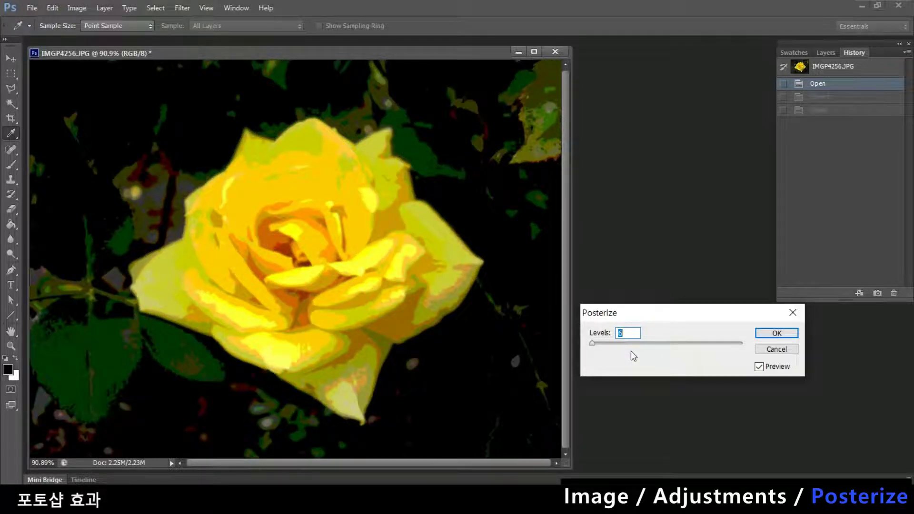
key(Up)
key(Up)
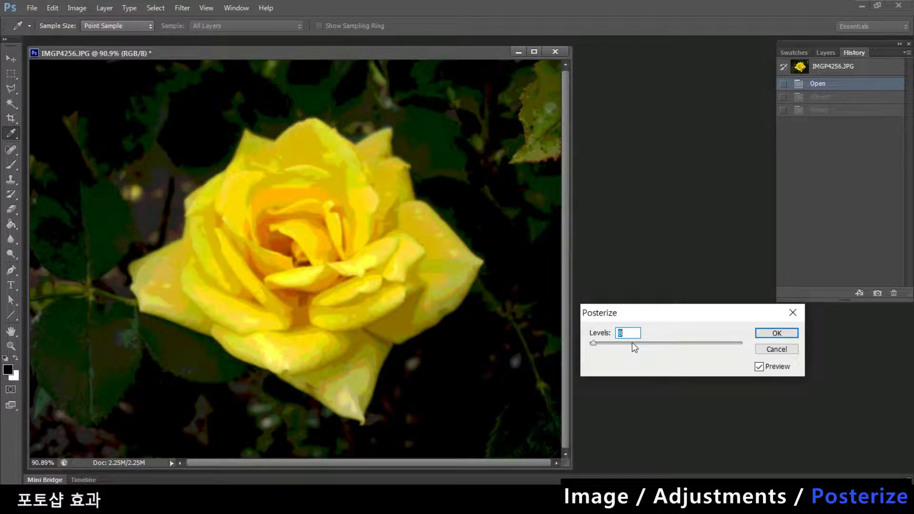
key(Down)
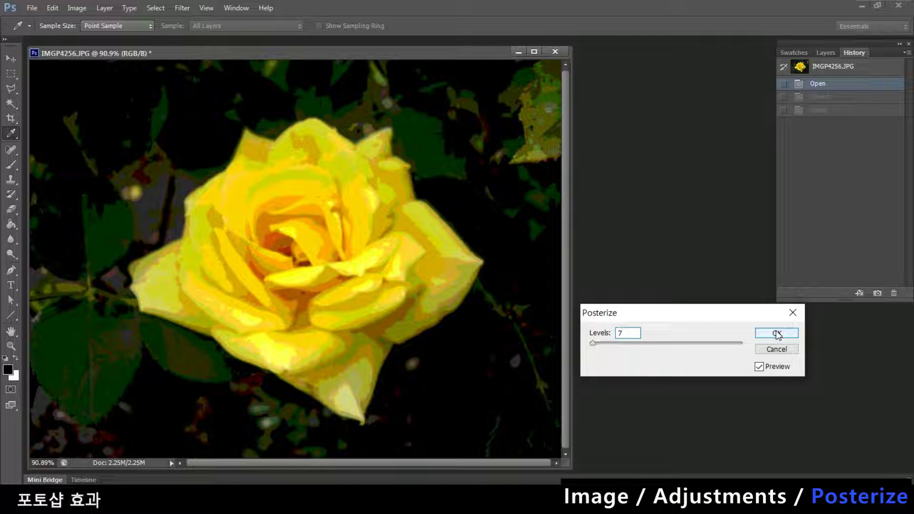
click(777, 333)
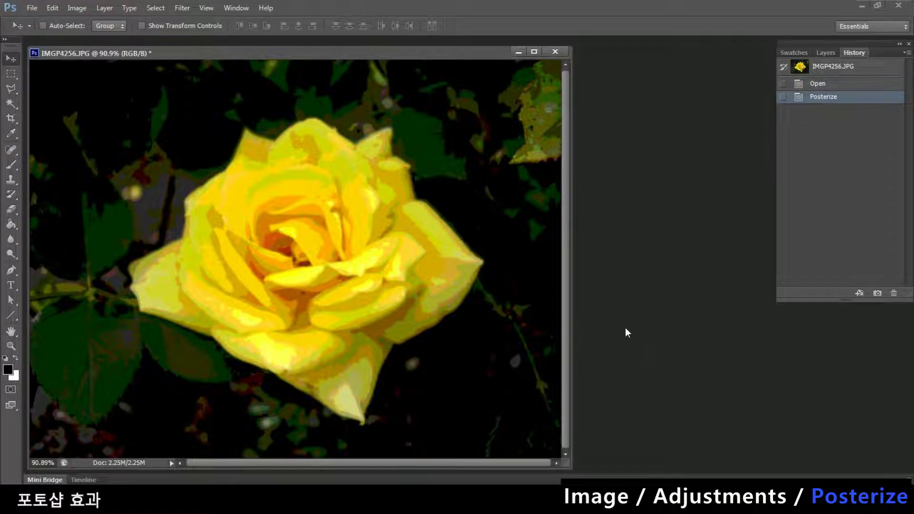
Step: Undo the Posterize adjustment on the rose photo
key(ctrl+z)
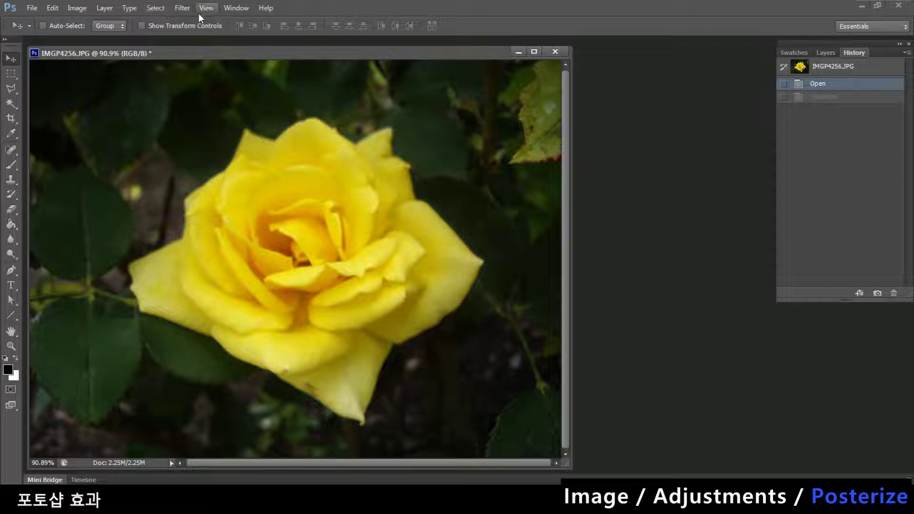
click(236, 9)
key(Escape)
click(52, 7)
click(421, 97)
Step: Try a Threshold adjustment on the rose photo, raising the threshold level above 128
click(76, 8)
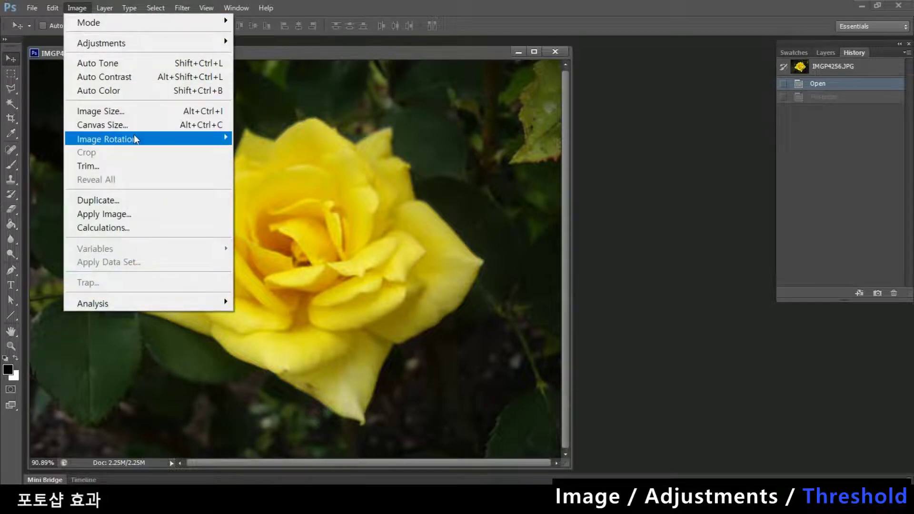
mouse_move(149, 41)
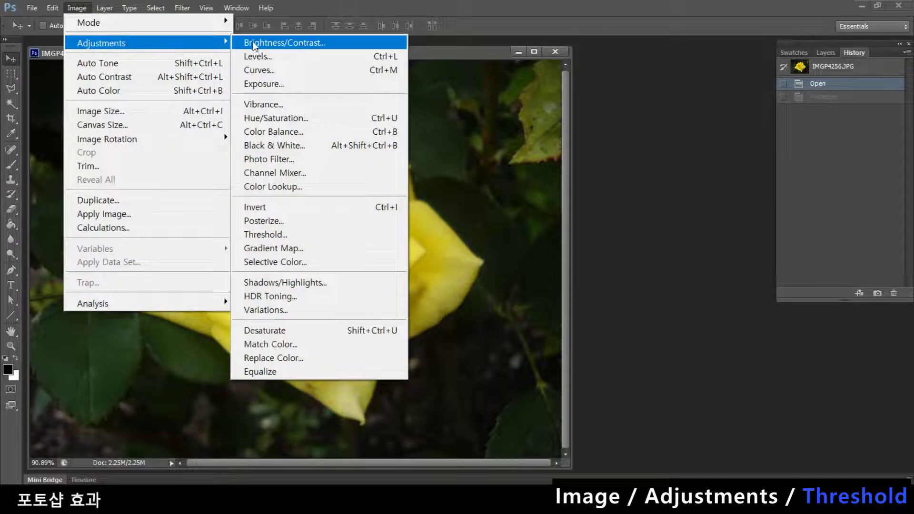
click(281, 234)
drag(656, 268, 670, 325)
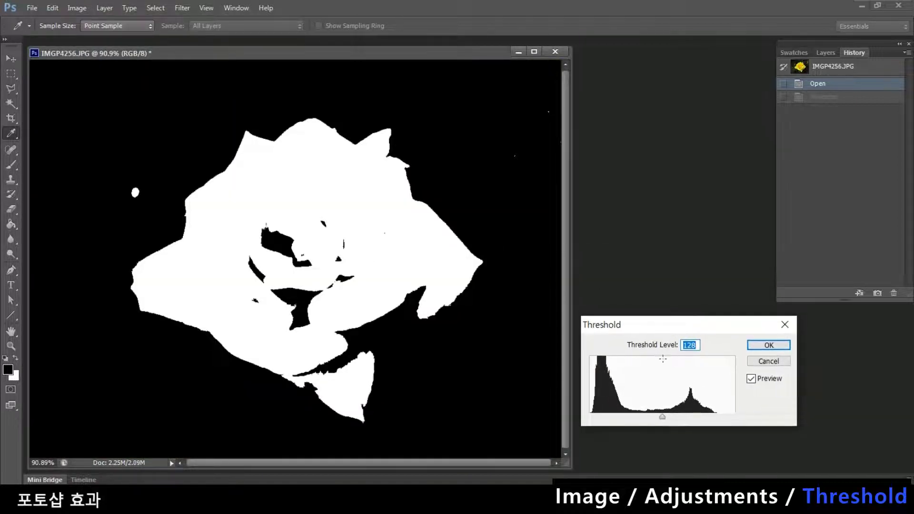
drag(662, 417, 689, 422)
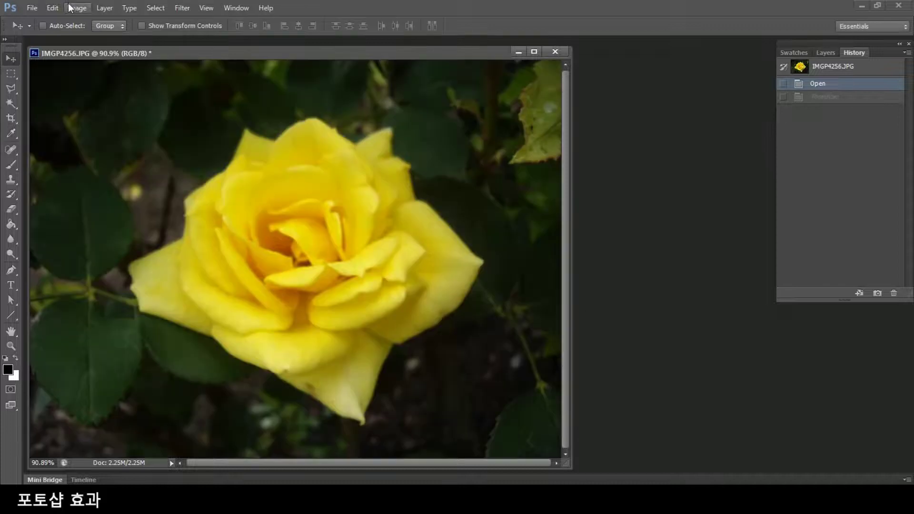
Step: Try a black-to-white Gradient Map adjustment on the photo with the Dither and Reverse options
click(76, 8)
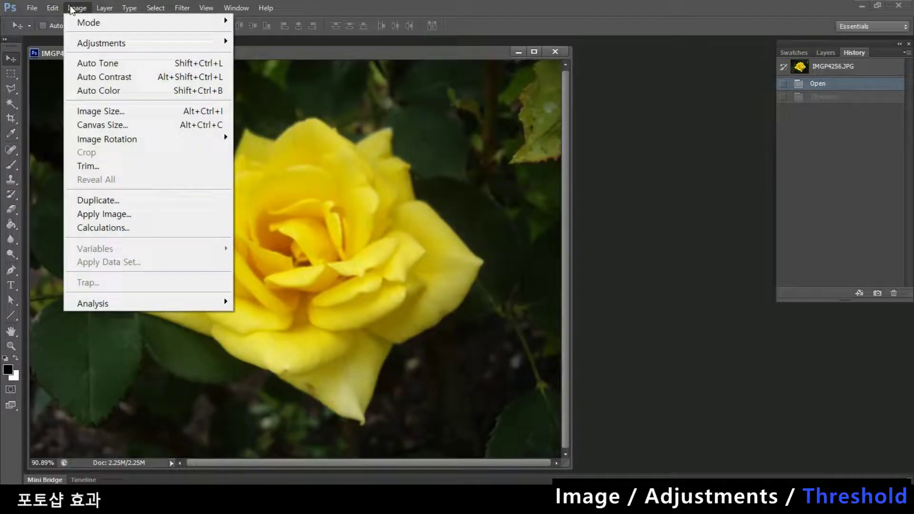
mouse_move(205, 43)
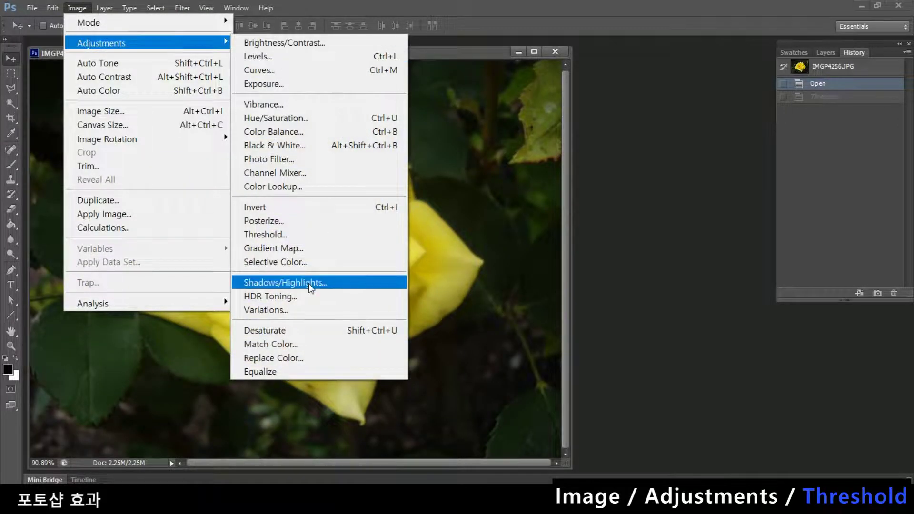
click(291, 248)
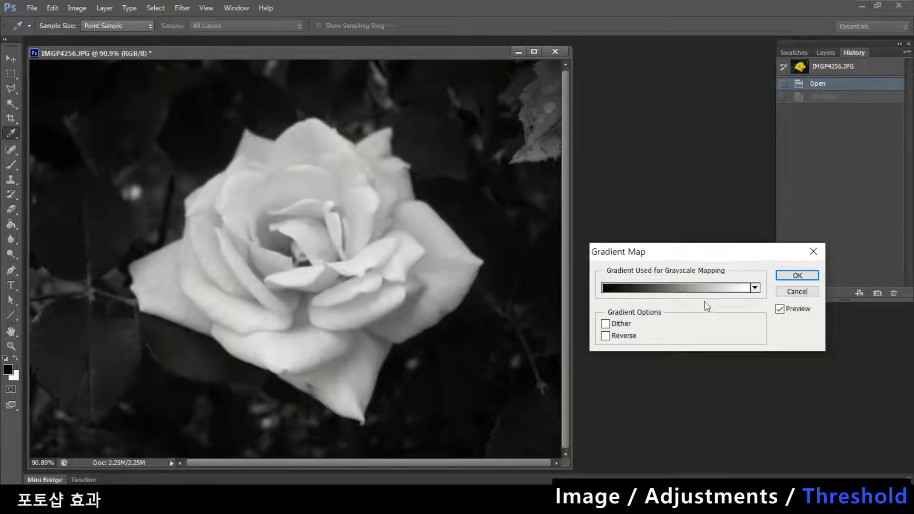
click(606, 324)
click(605, 336)
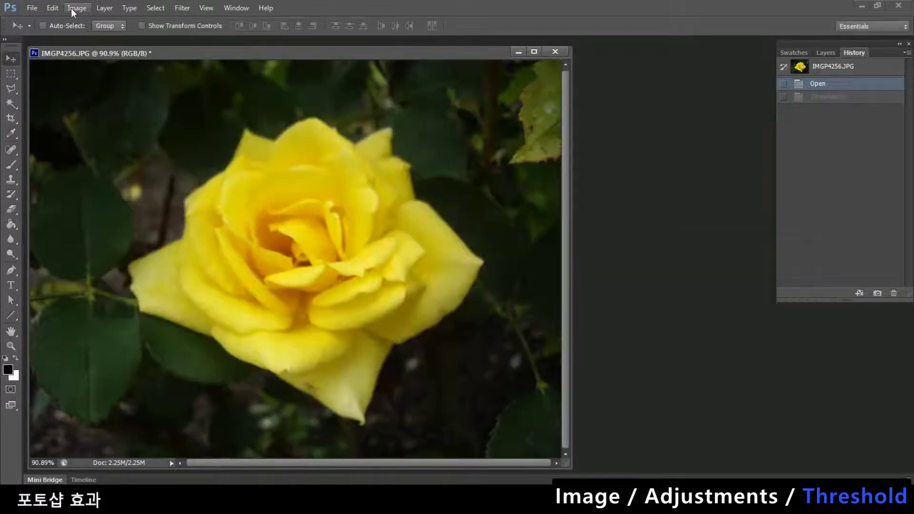
Step: Try a Gradient Map adjustment on the rose photo with the Black, White; Red, Green; and Violet, Orange preset gradients
click(75, 8)
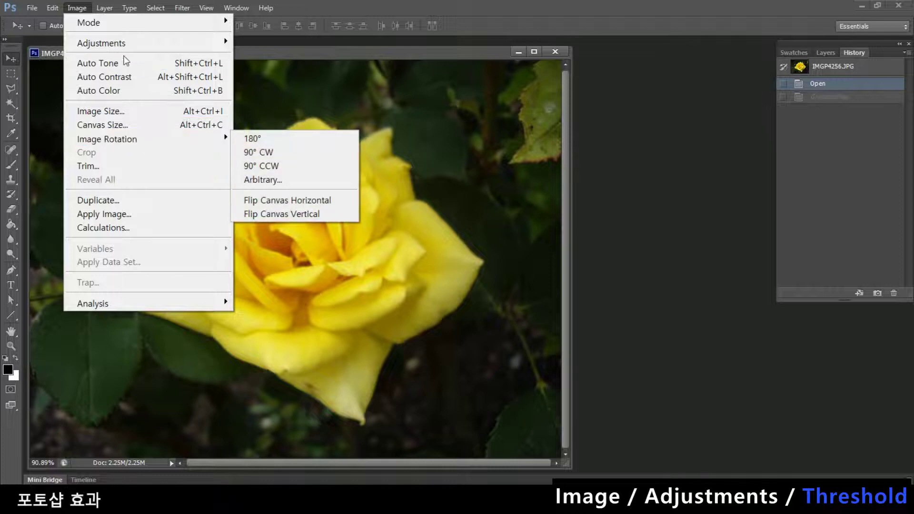
mouse_move(105, 43)
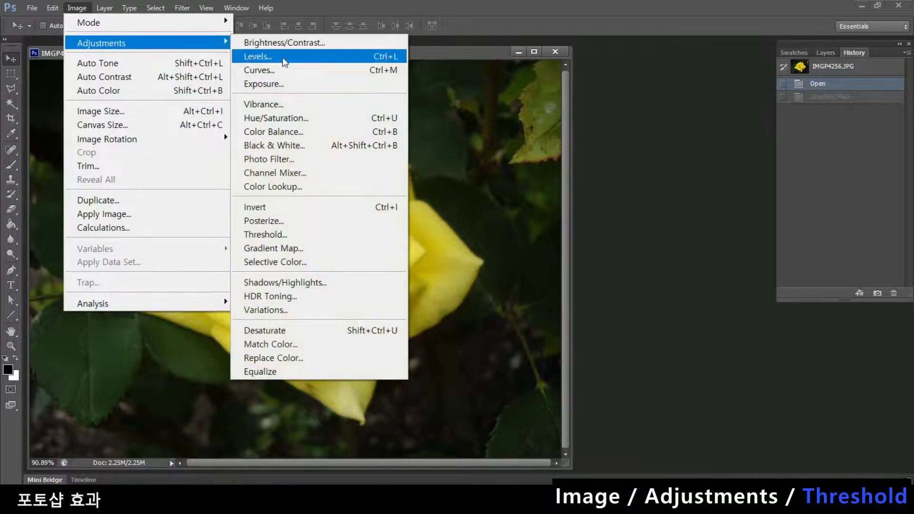
click(305, 250)
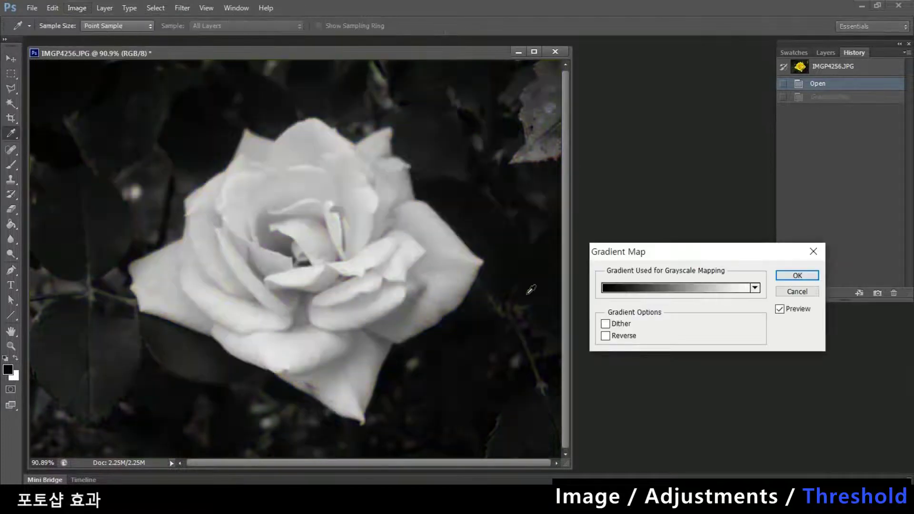
click(701, 285)
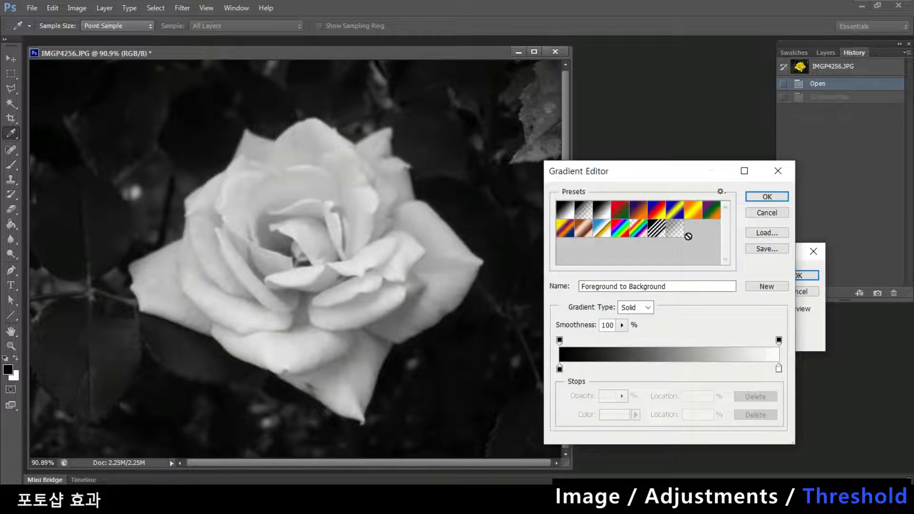
drag(633, 168, 663, 170)
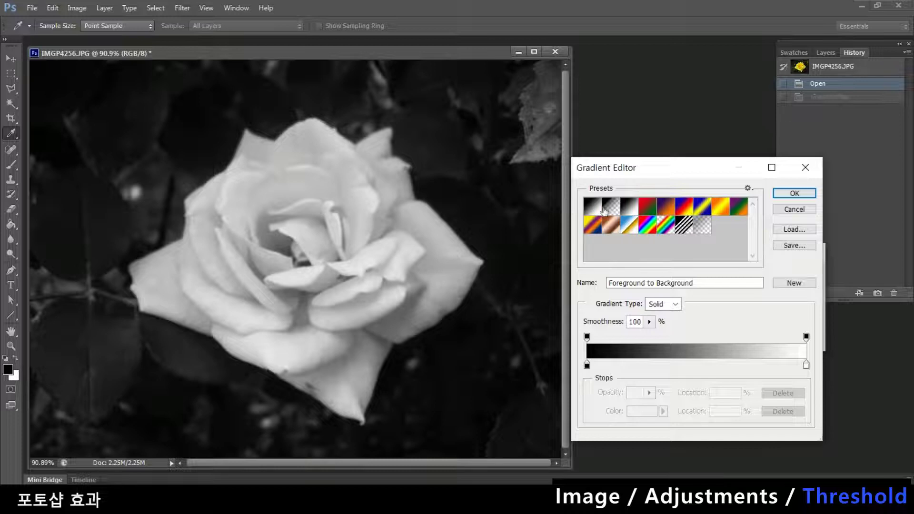
click(611, 207)
click(634, 208)
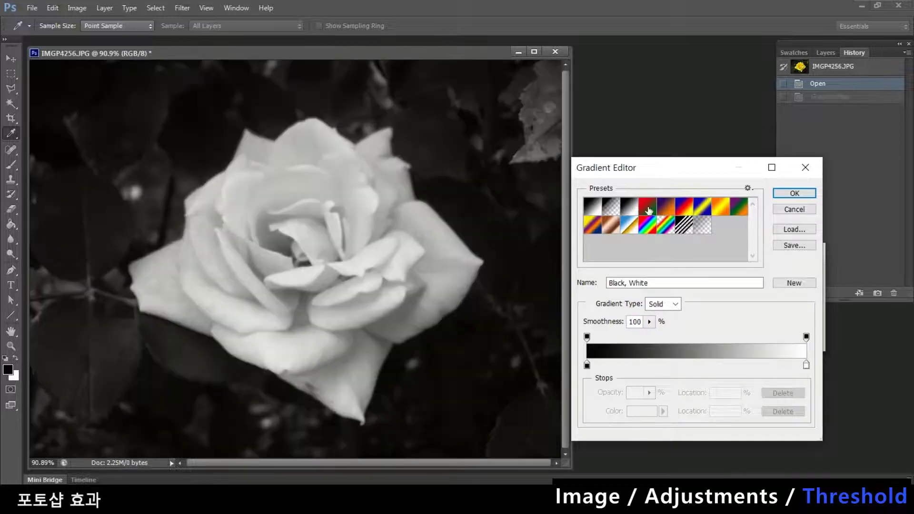
click(648, 209)
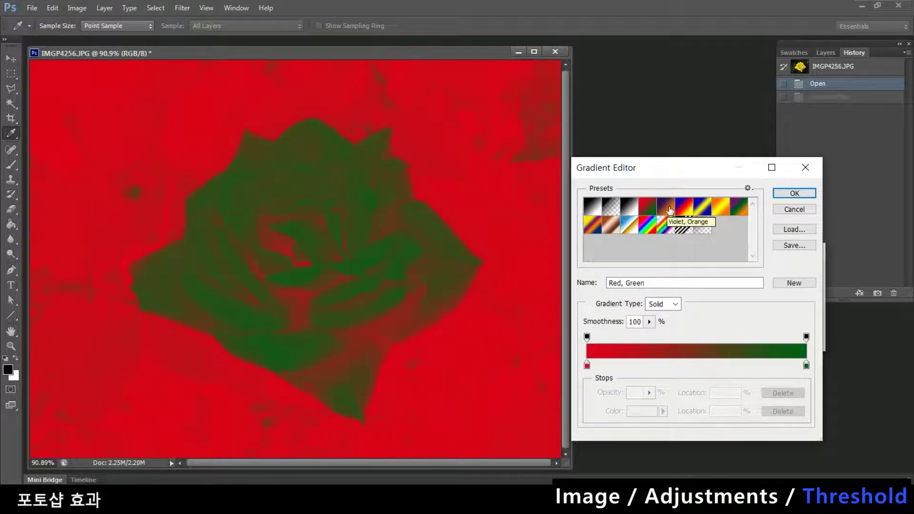
click(669, 209)
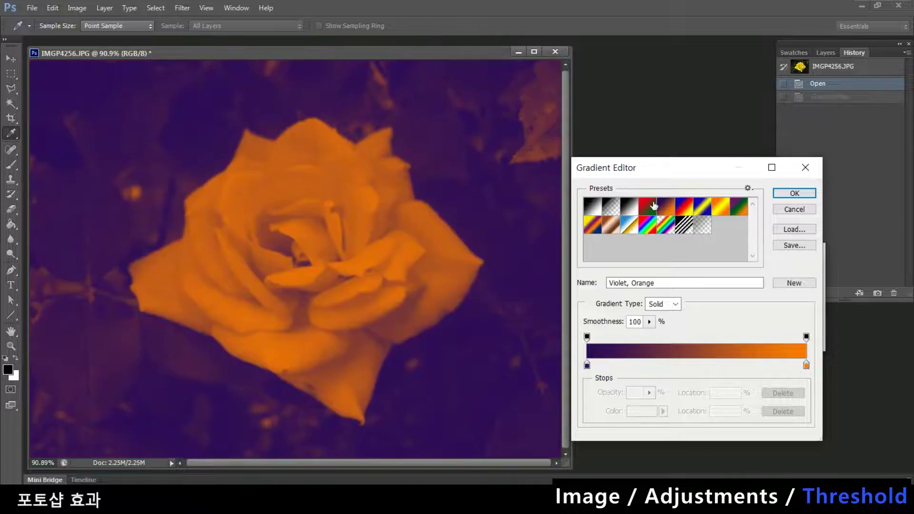
click(650, 206)
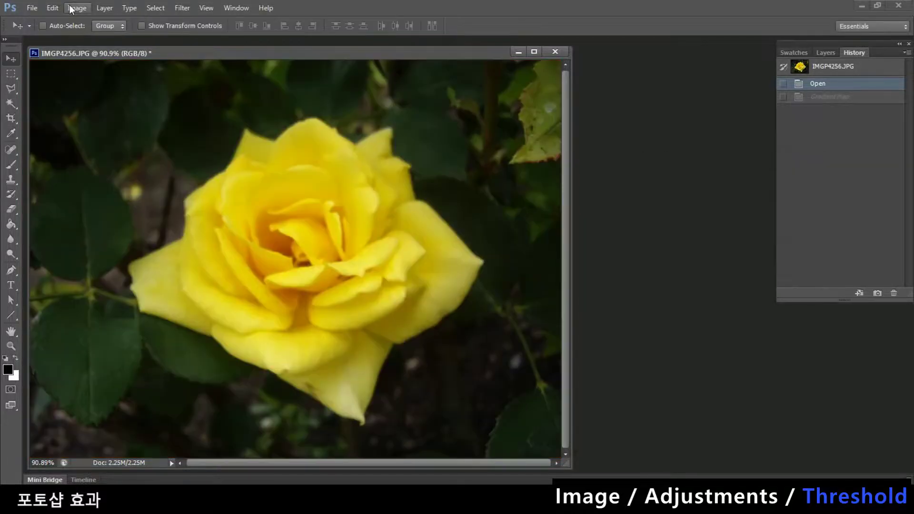
Step: Start a Gradient Map adjustment on the rose photo and open its gradient for editing
click(74, 9)
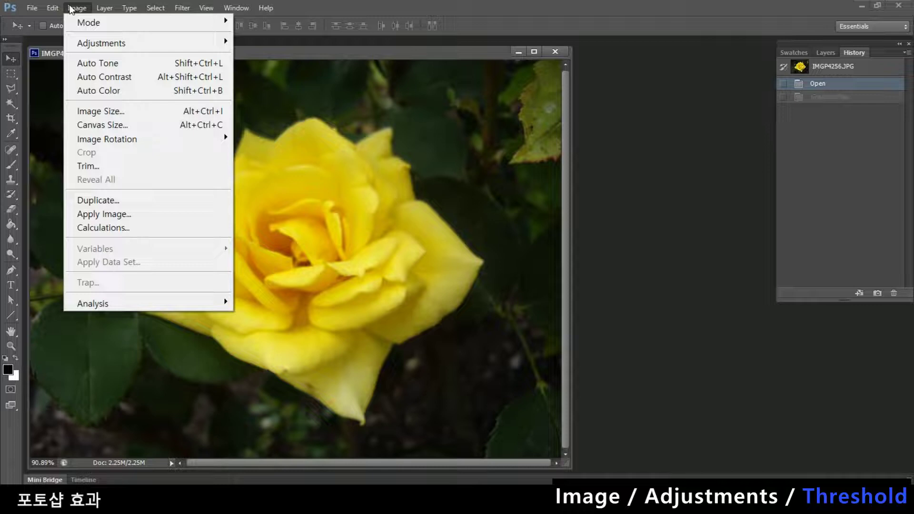
mouse_move(88, 43)
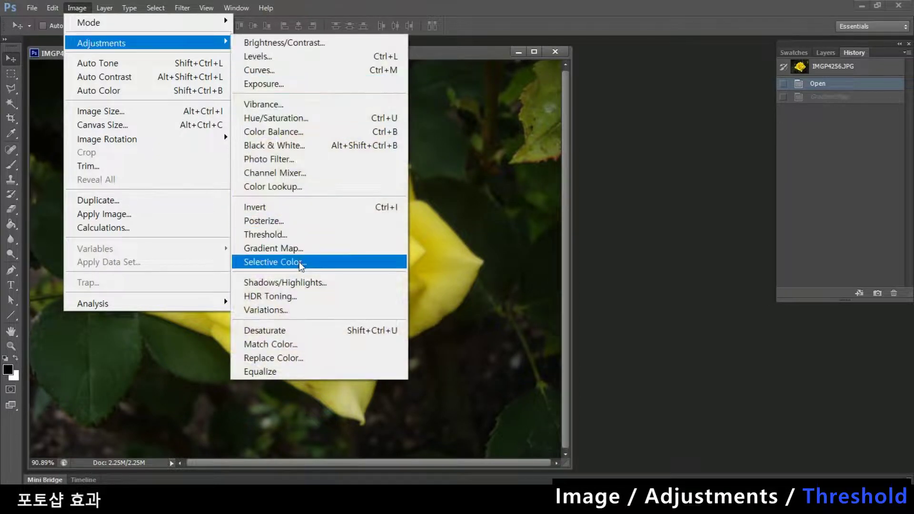
click(296, 248)
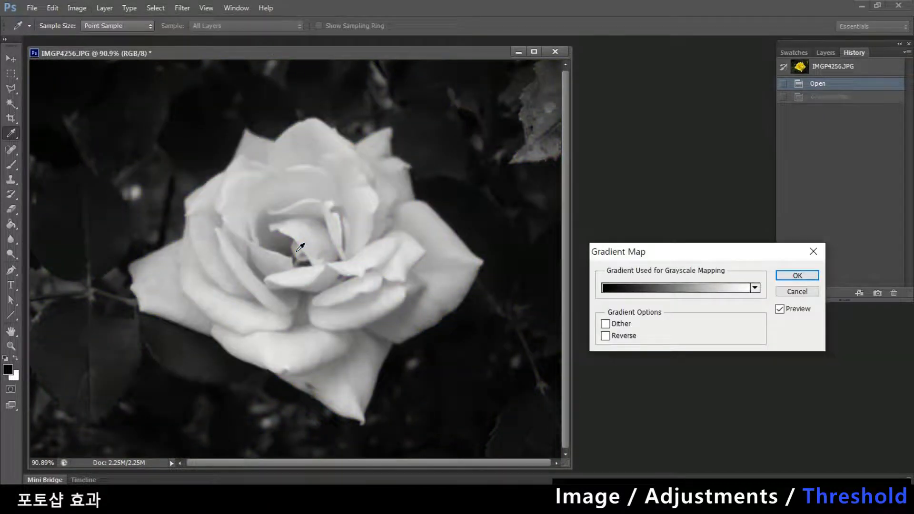
click(693, 289)
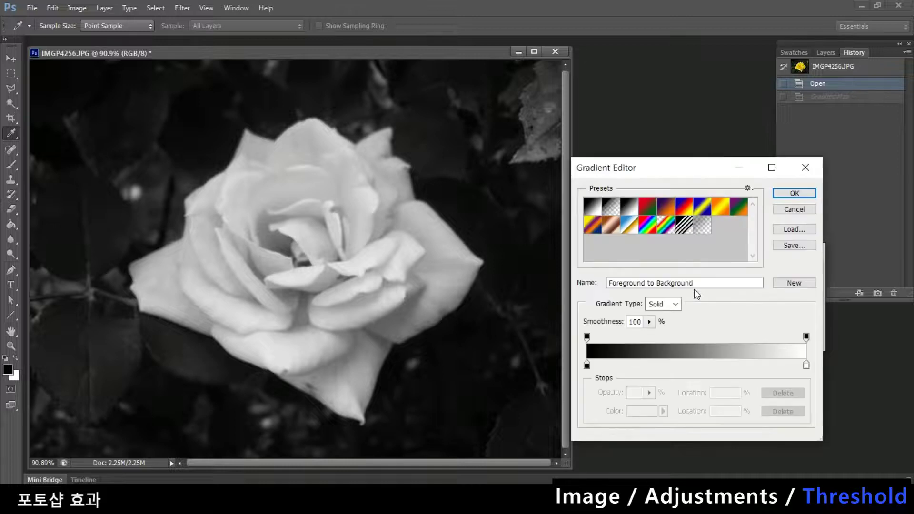
Step: Try the presets Violet, Orange; Blue, Red, Yellow; Orange, Yellow, Orange; and Violet, Green, Orange on the gradient map
click(667, 212)
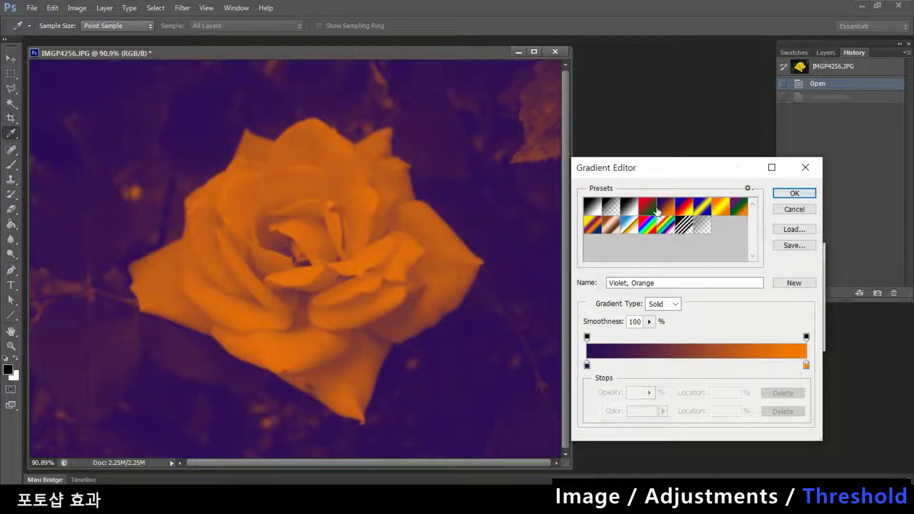
click(685, 209)
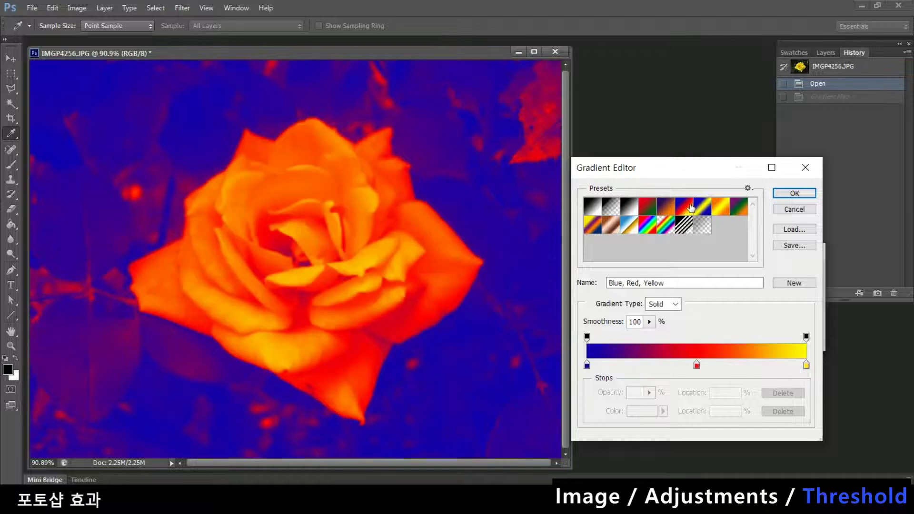
click(720, 209)
click(720, 209)
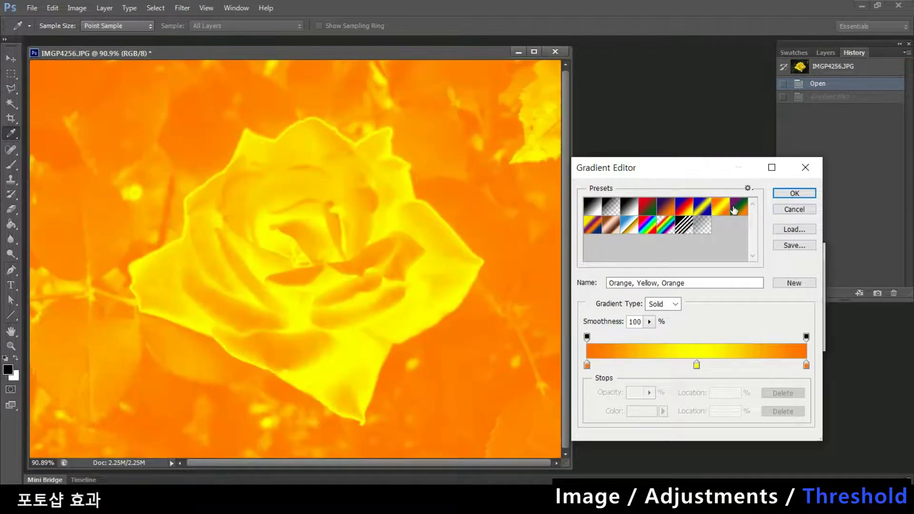
click(734, 213)
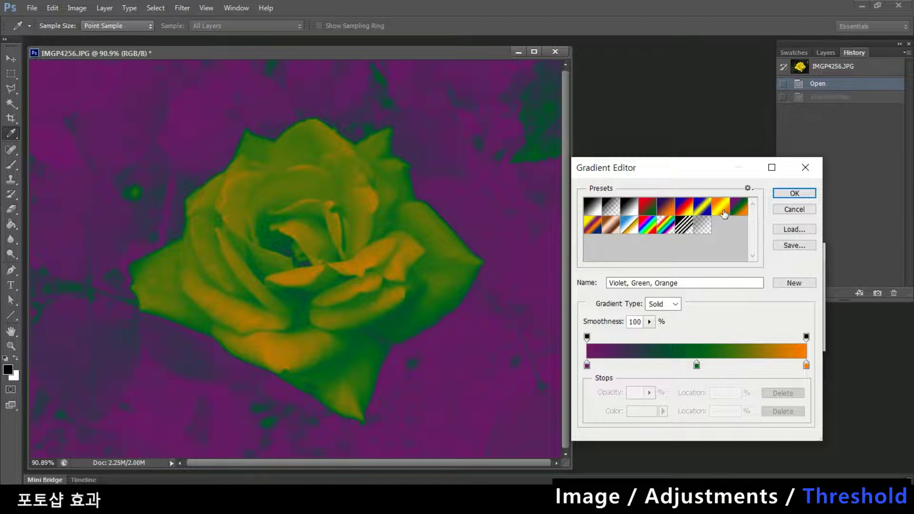
Step: Try the Yellow, Violet, Orange, Blue preset, then Copper and Chrome, keeping the preset names as they are
click(607, 231)
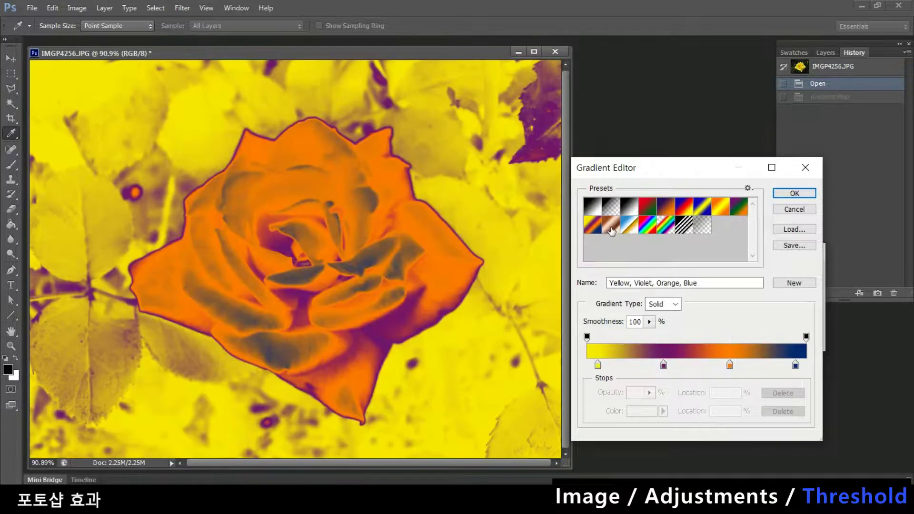
double_click(610, 228)
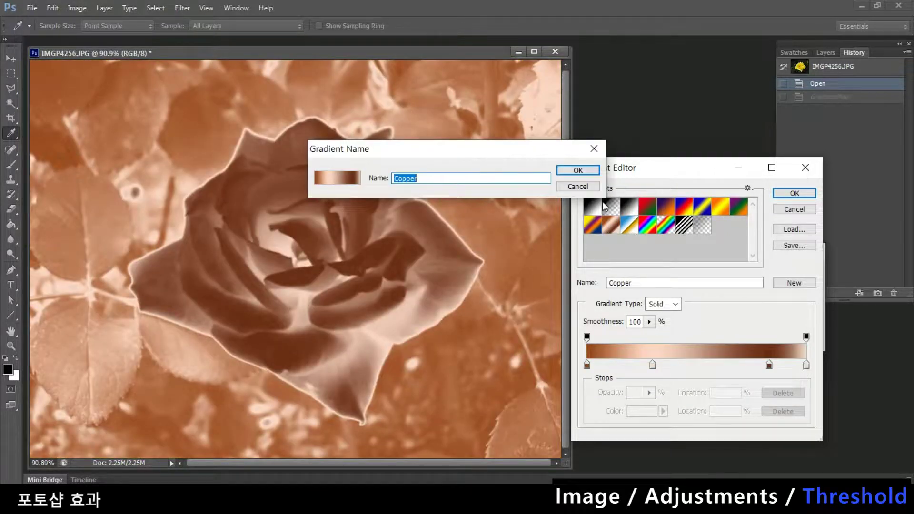
click(577, 186)
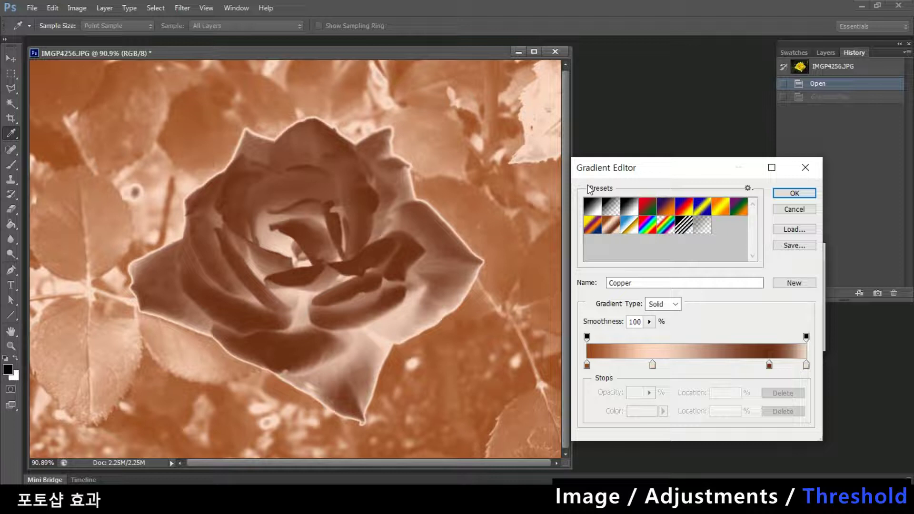
click(630, 231)
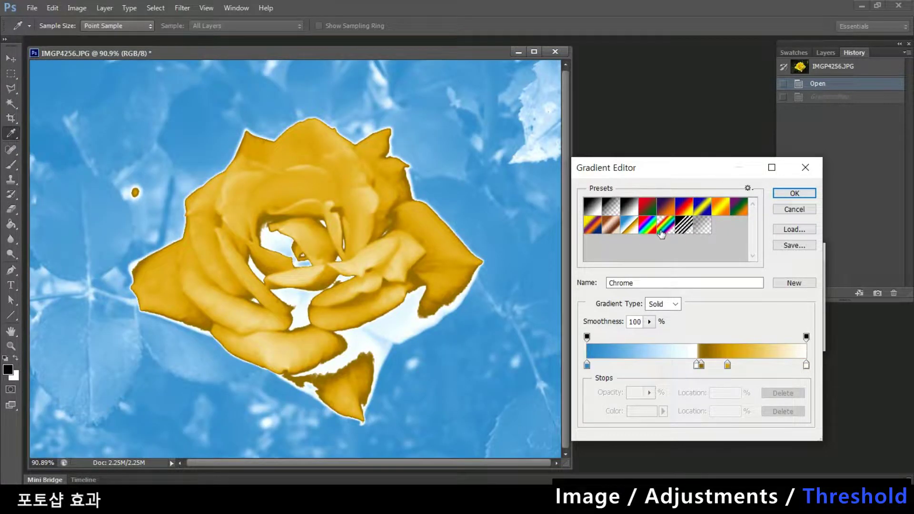
Step: Try the Transparent Rainbow, Transparent Stripes and full-spectrum rainbow presets on the gradient map
click(668, 230)
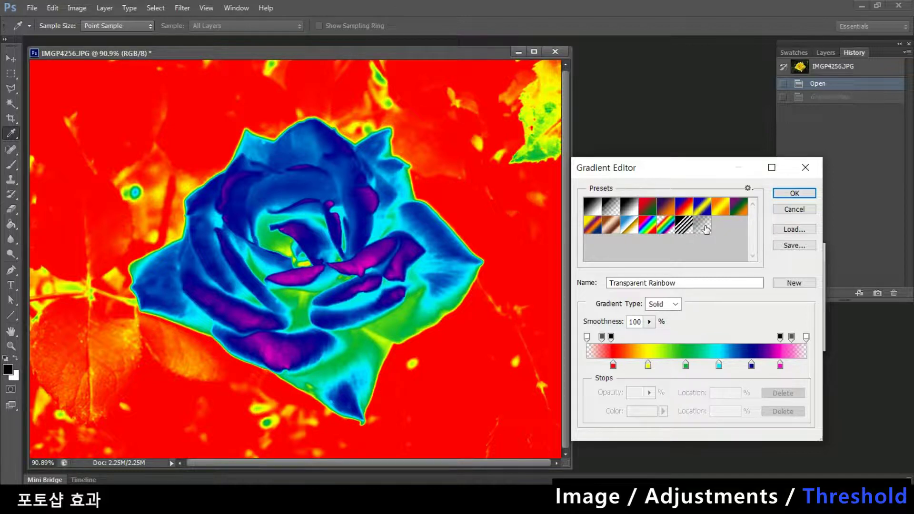
click(703, 227)
click(684, 226)
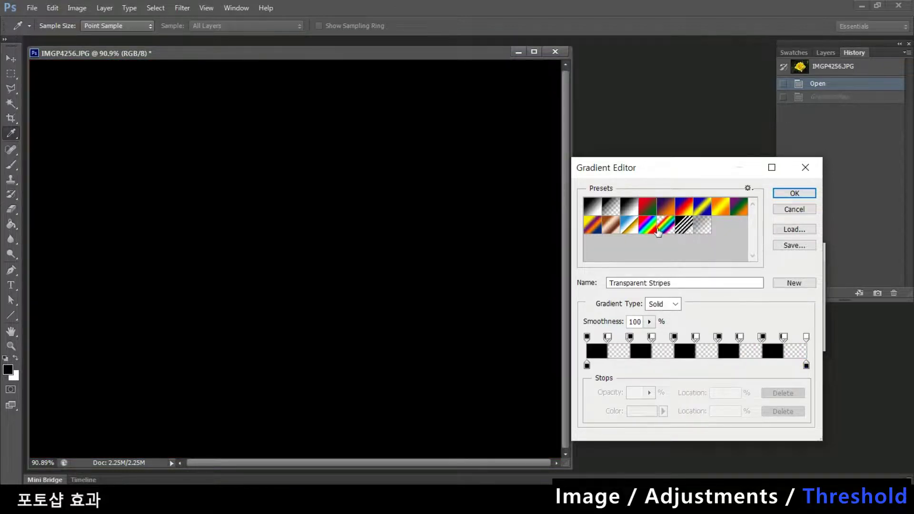
click(664, 231)
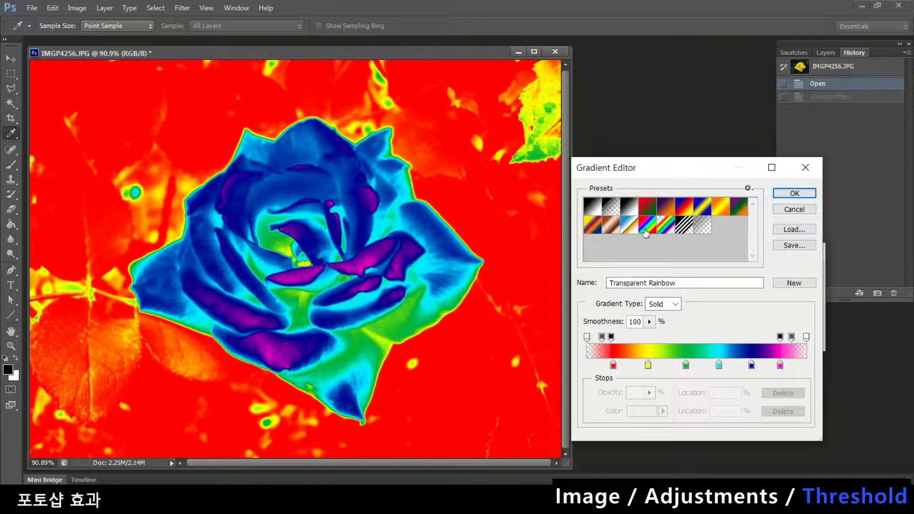
click(646, 232)
Step: Try the Chrome preset without renaming it, followed by Copper and Yellow, Violet, Orange, Blue
double_click(624, 231)
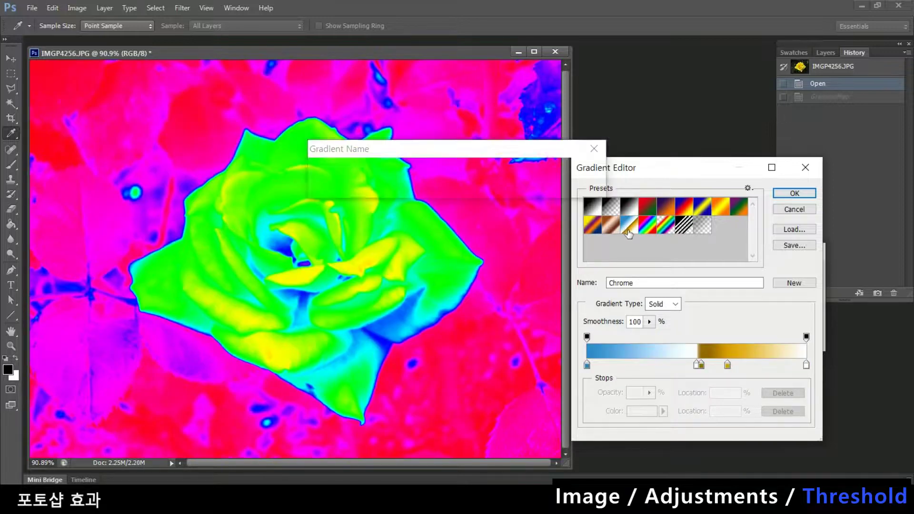
click(578, 186)
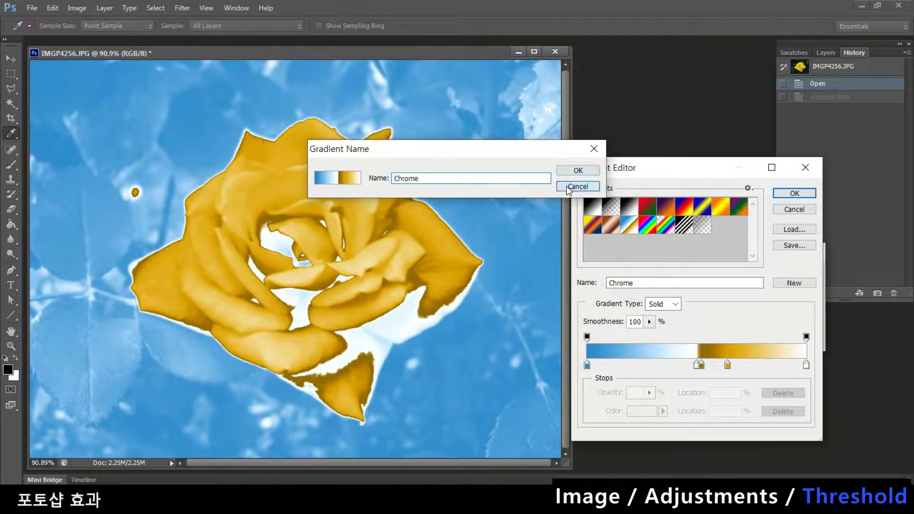
click(610, 231)
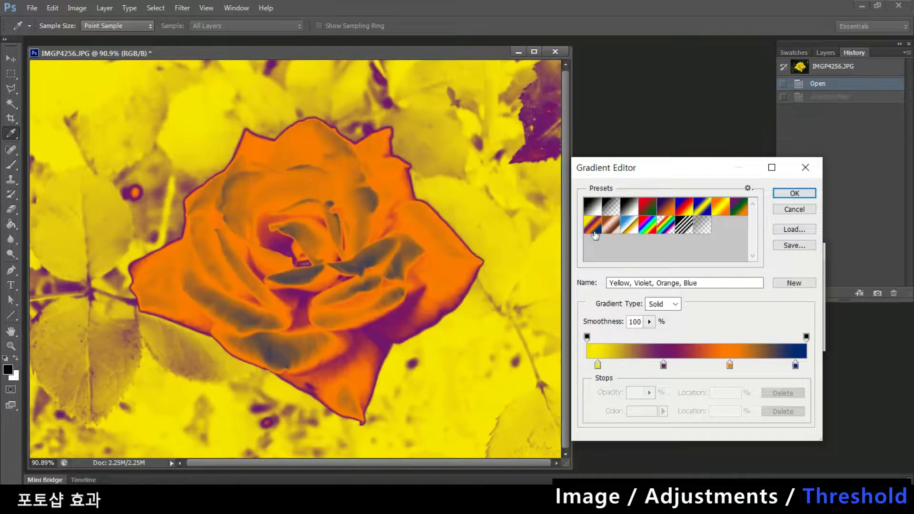
click(594, 233)
Step: Try the presets Blue, Yellow, Blue; Violet, Orange; and Blue, Red, Yellow, leaving the preset names as they are
click(707, 209)
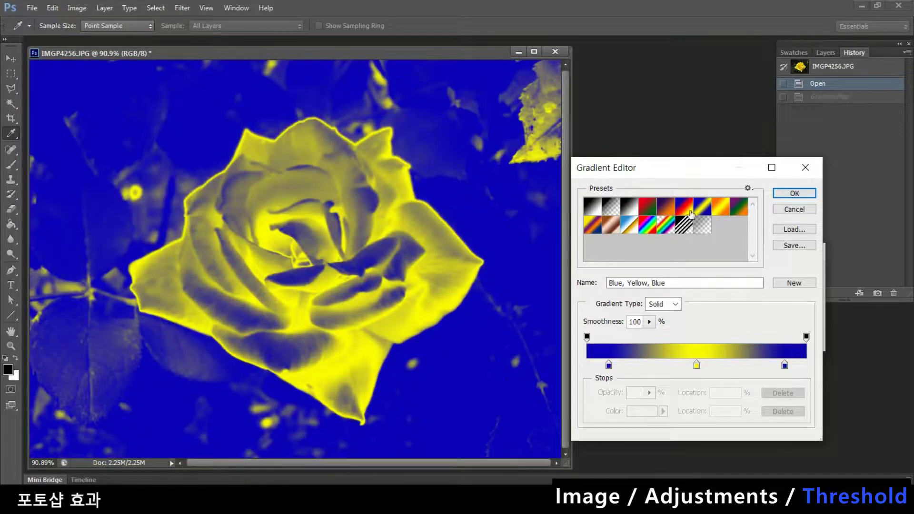
click(670, 214)
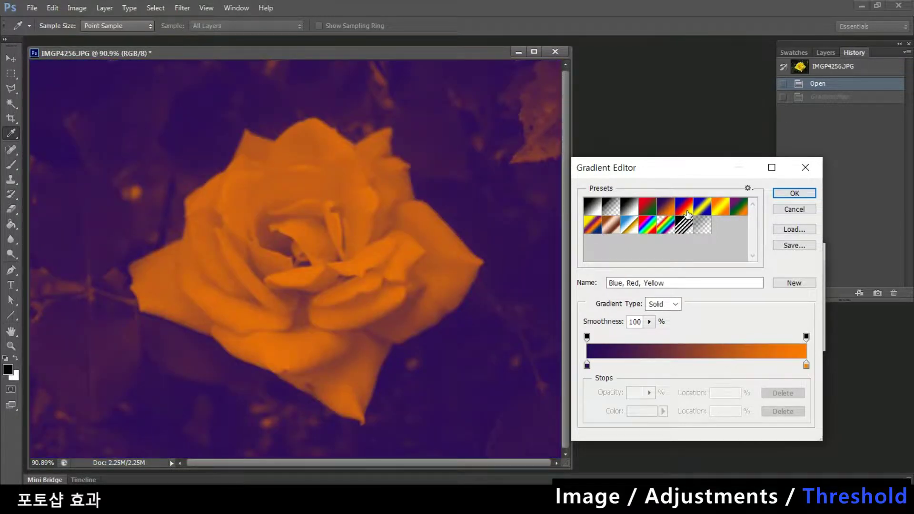
double_click(707, 213)
click(578, 186)
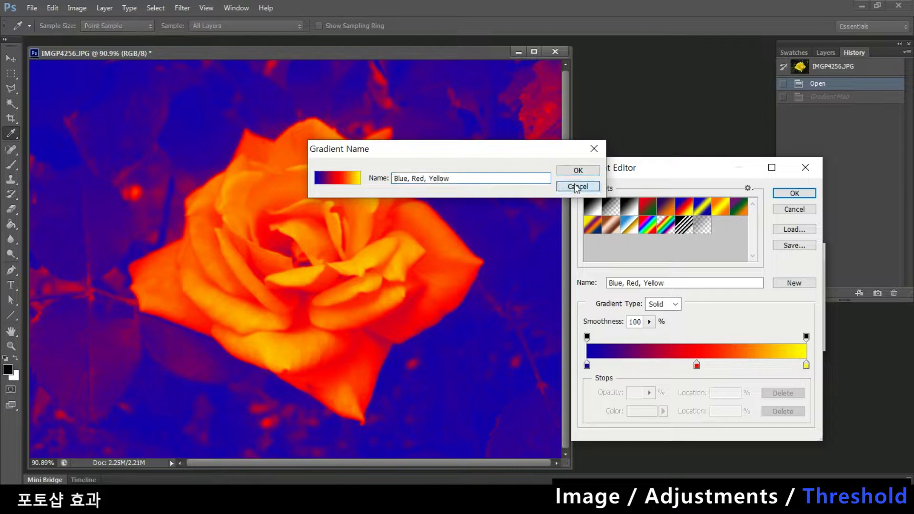
Step: Try the presets Blue, Yellow, Blue; Orange, Yellow, Orange; Violet, Green, Orange; and Yellow, Violet, Orange, Blue
click(701, 208)
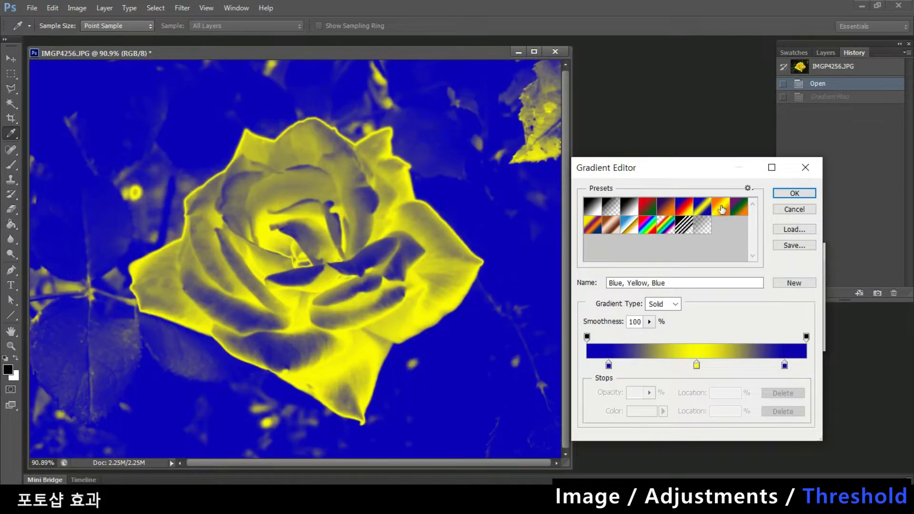
click(721, 210)
click(738, 214)
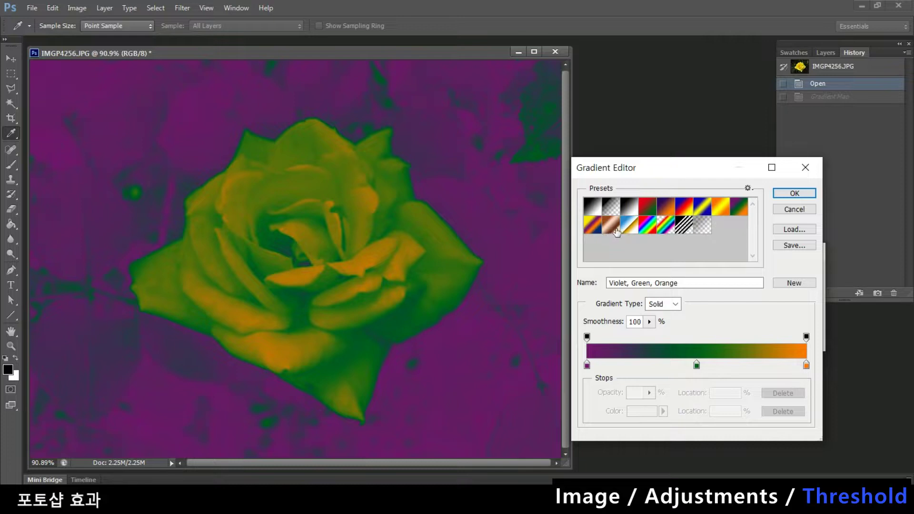
click(588, 228)
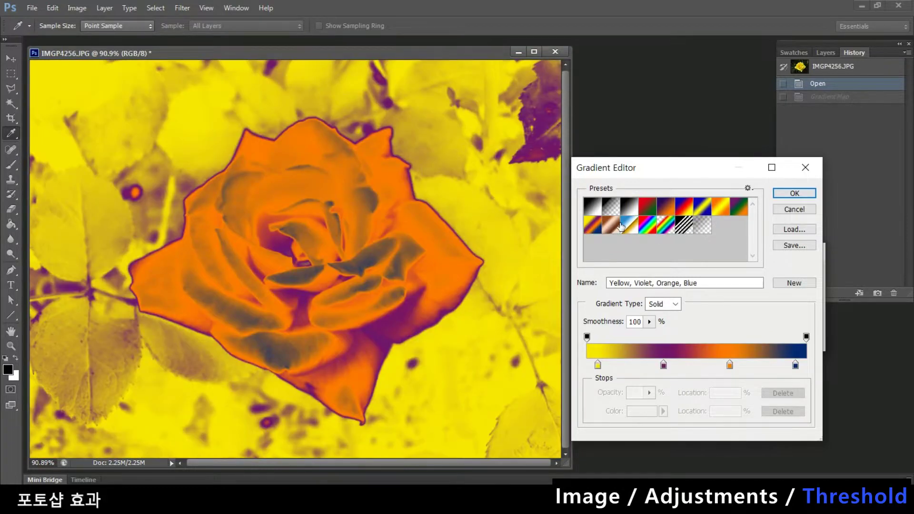
Step: Compare the Copper and Chrome presets and select Copper for the gradient map without renaming it
click(611, 225)
click(629, 224)
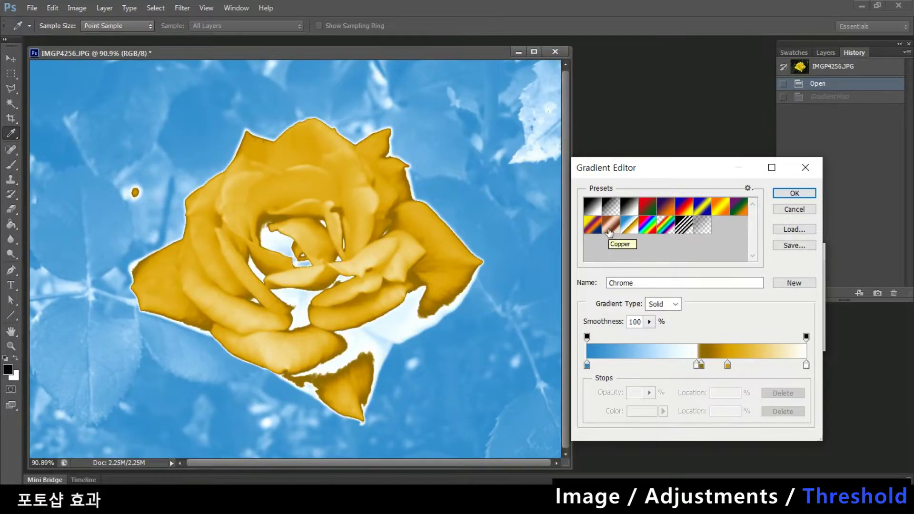
click(610, 230)
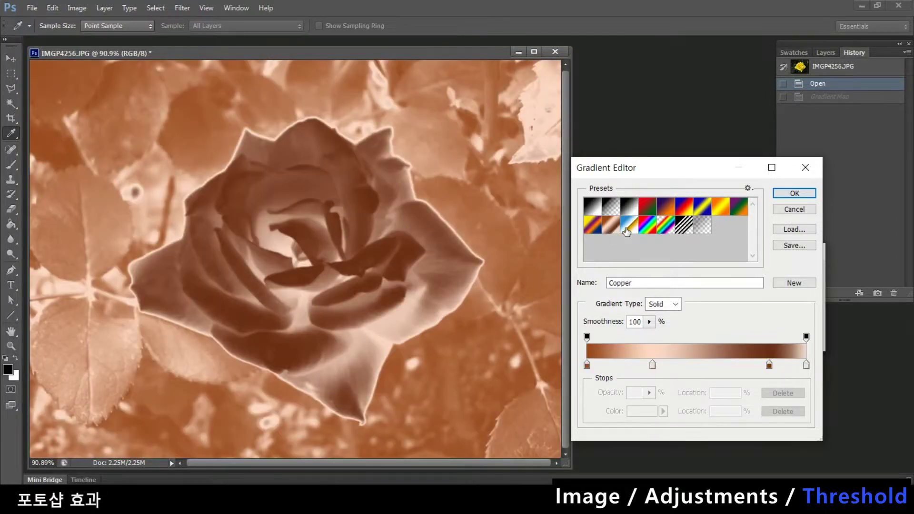
click(627, 230)
click(611, 232)
double_click(611, 232)
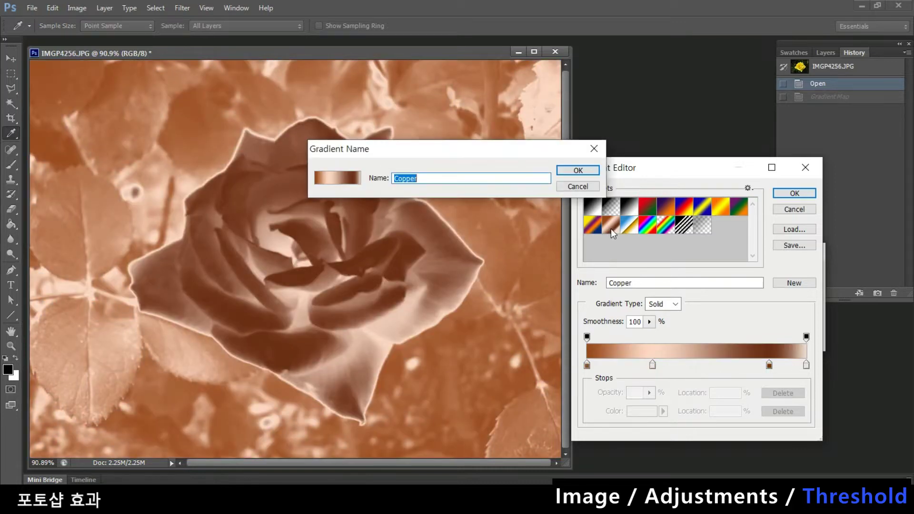
click(577, 187)
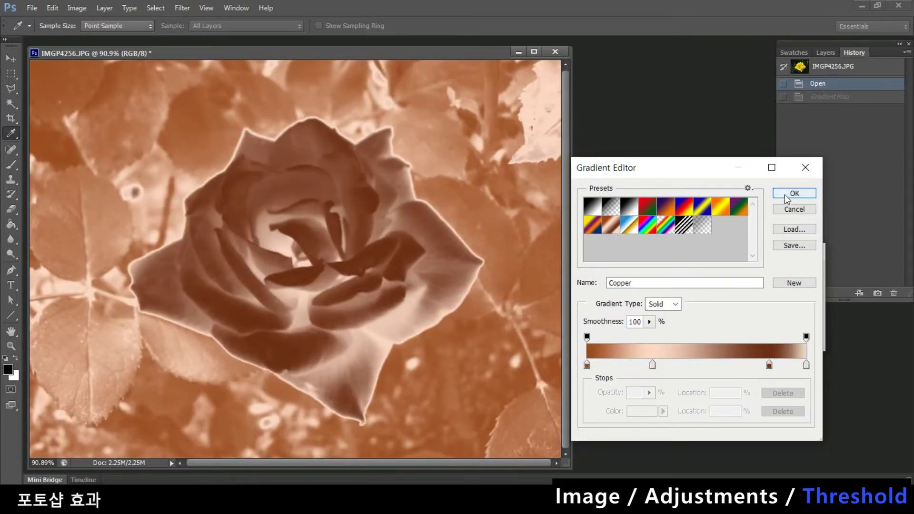